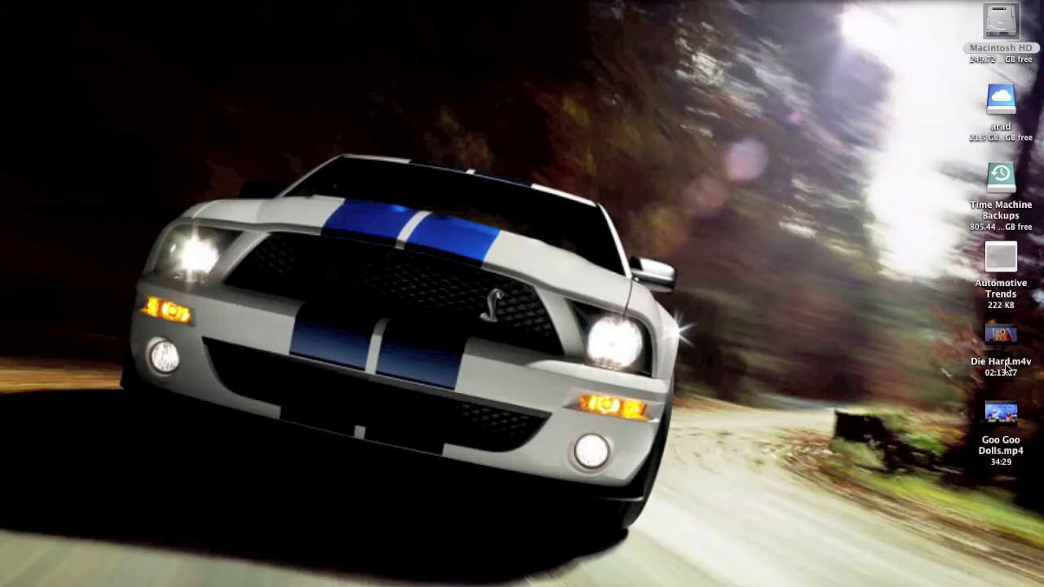
View the Get Info details for Die Hard.m4v (1.58 GB, 02:13:17), then close the window
right_click(996, 329)
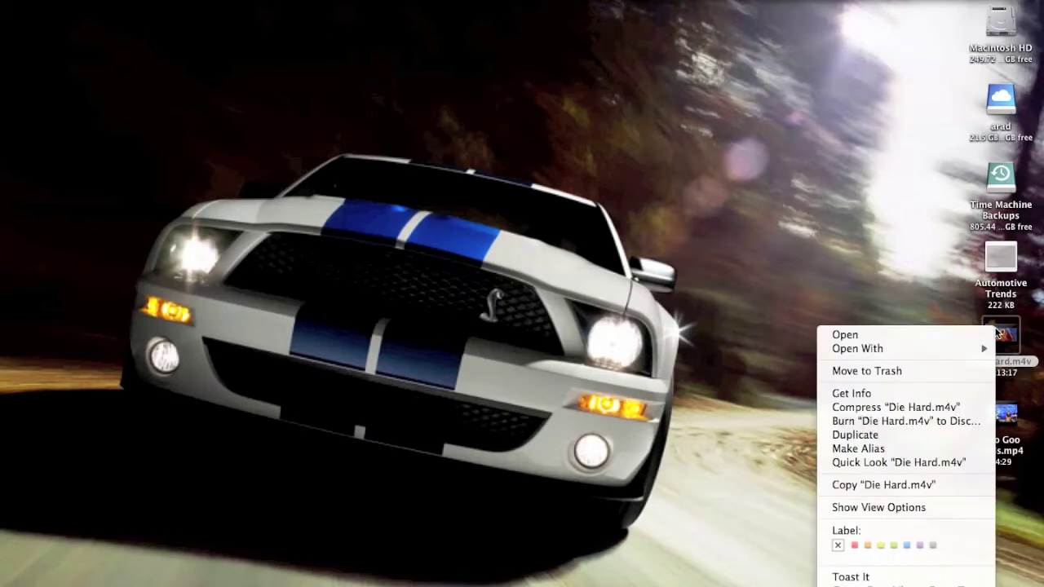
click(937, 395)
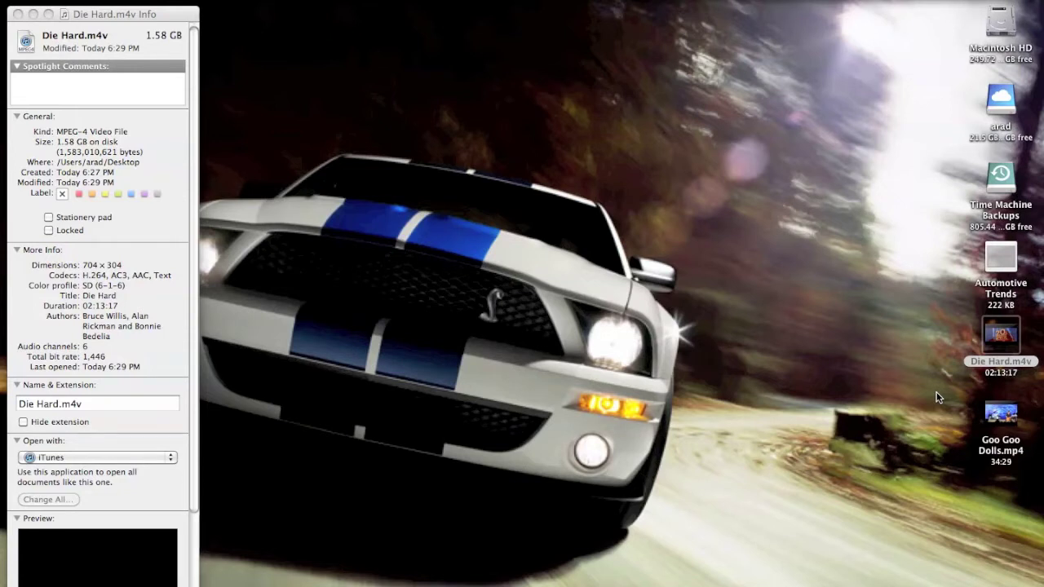
click(17, 14)
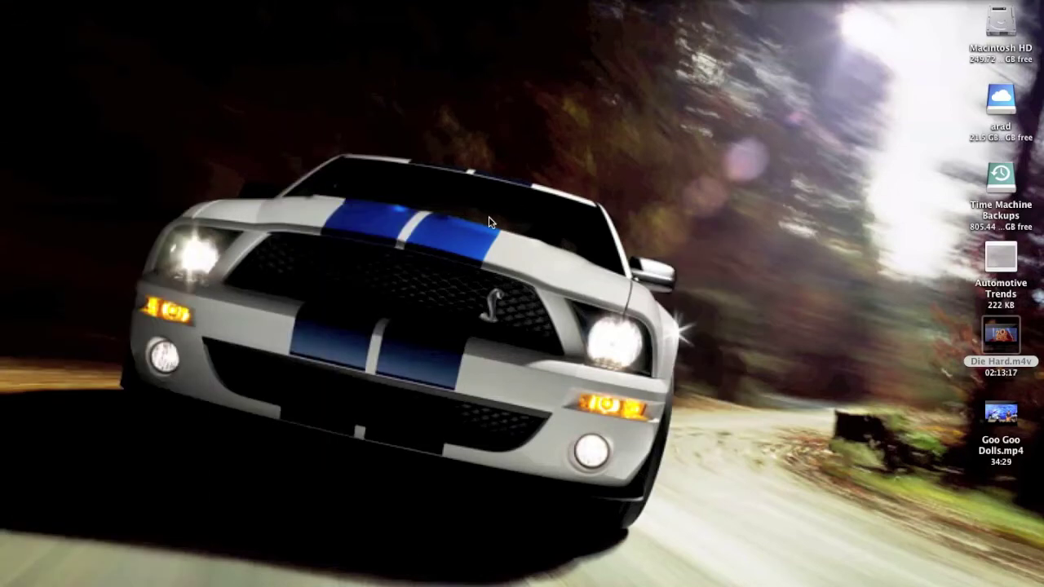
Switch to MetaZ and dismiss the finished Queue window
key(super+Tab)
key(super+Tab)
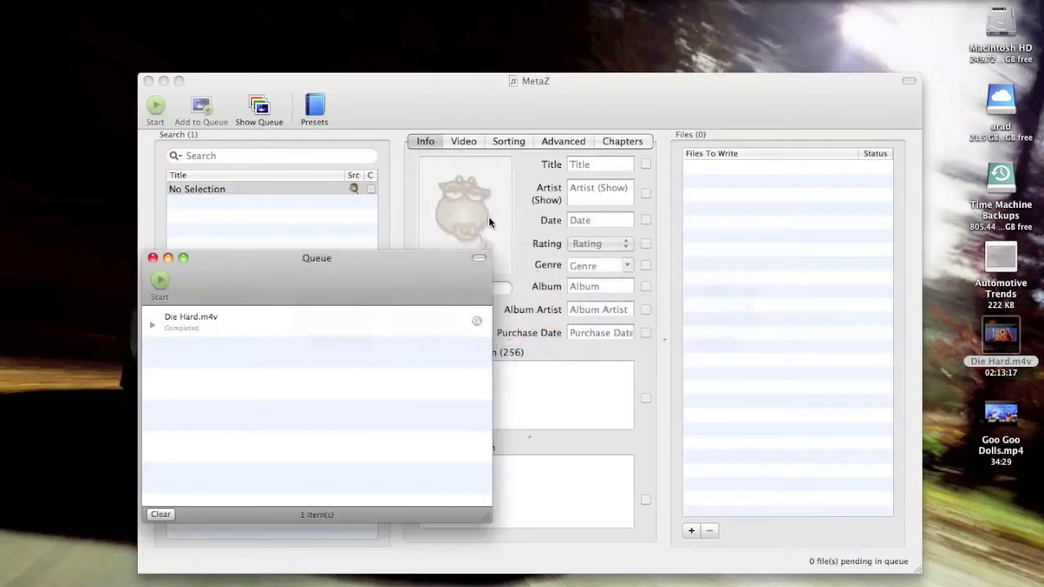
click(152, 258)
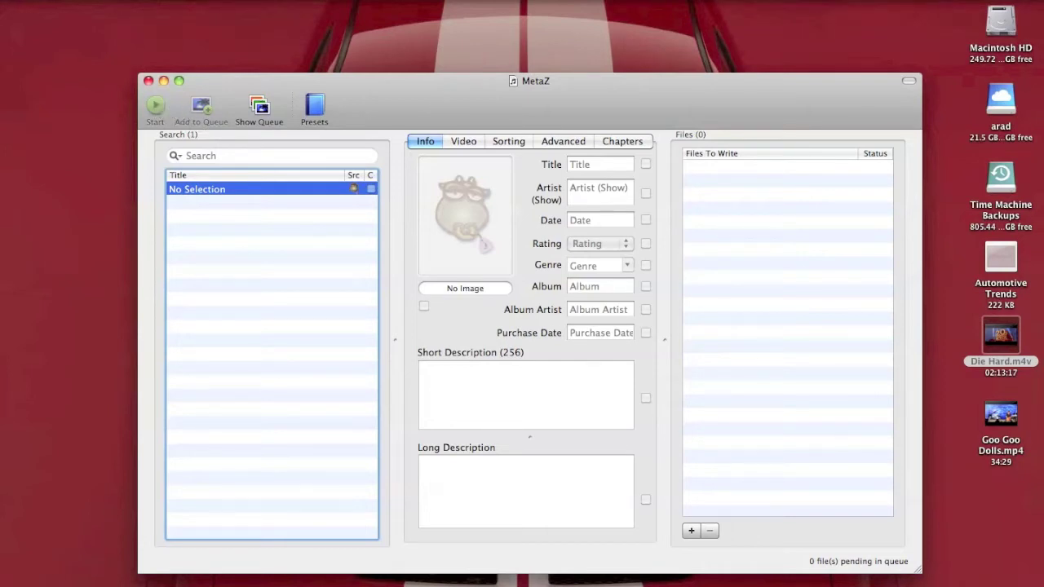
click(112, 0)
Open Die Hard.m4v from the Desktop in MetaZ
click(104, 10)
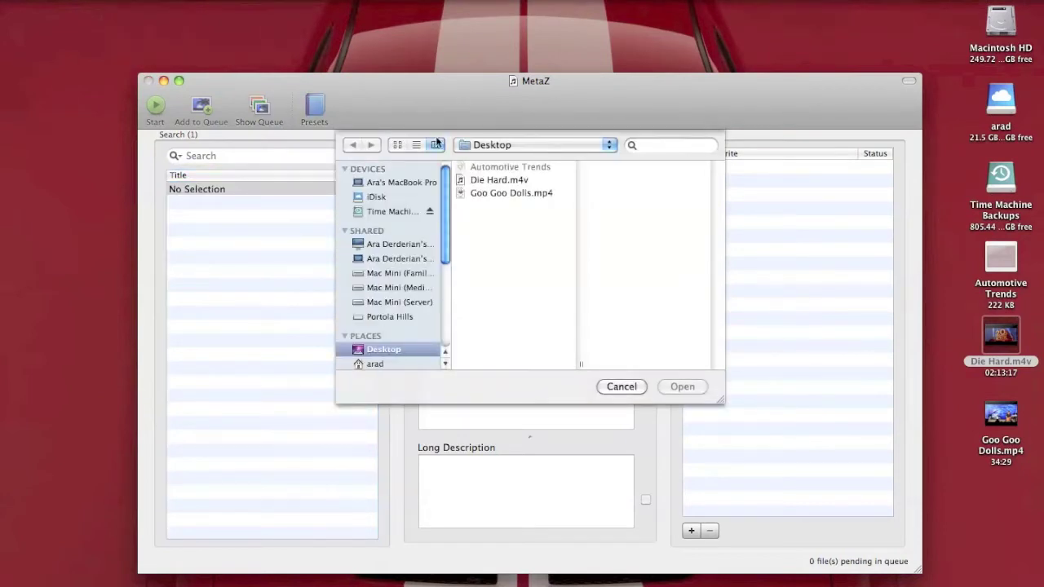
click(484, 180)
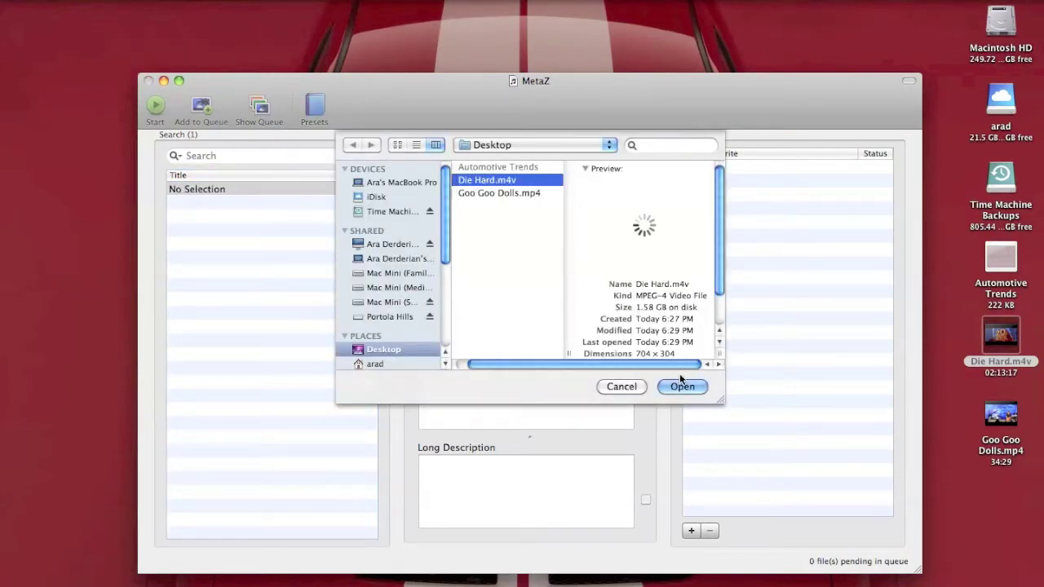
click(682, 381)
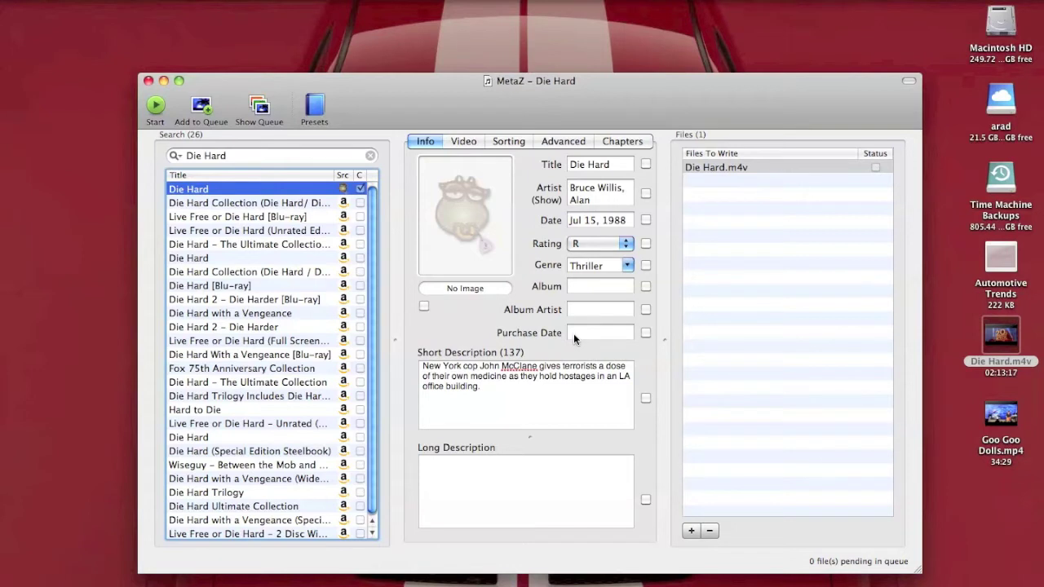
Compare the search results, pick the original Die Hard match, and keep its short description and poster
click(204, 260)
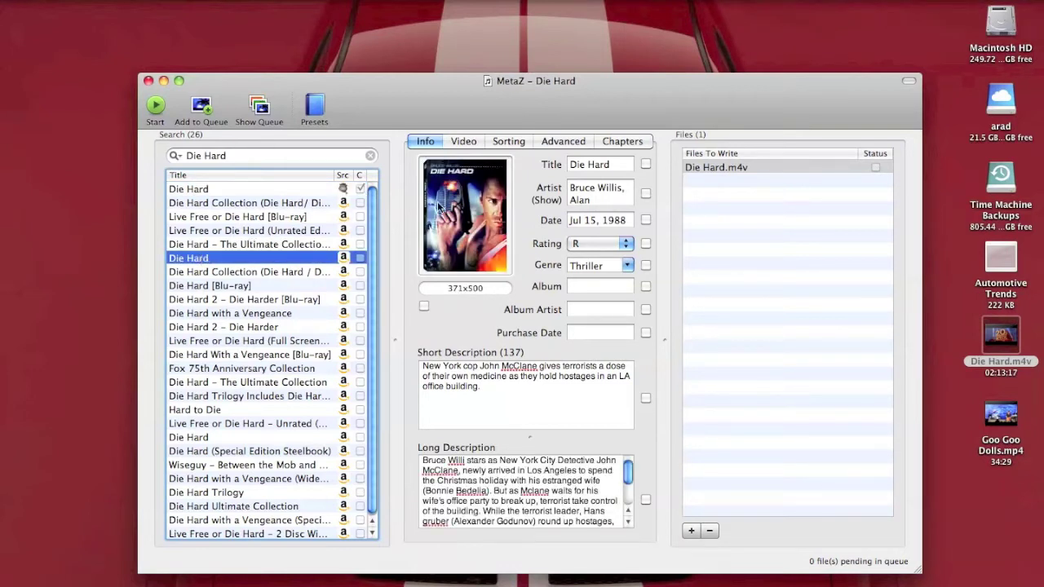
click(235, 287)
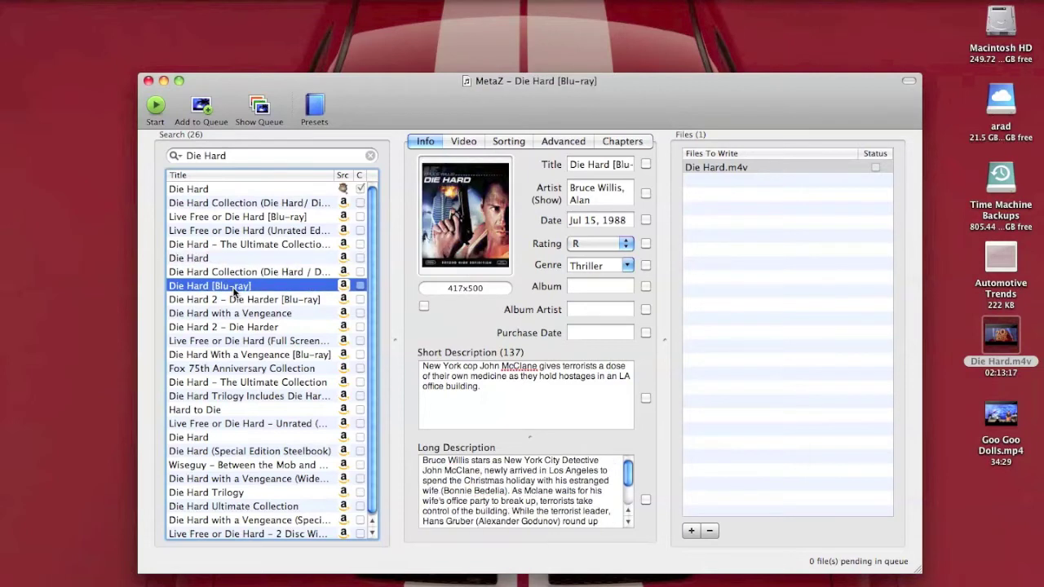
click(235, 217)
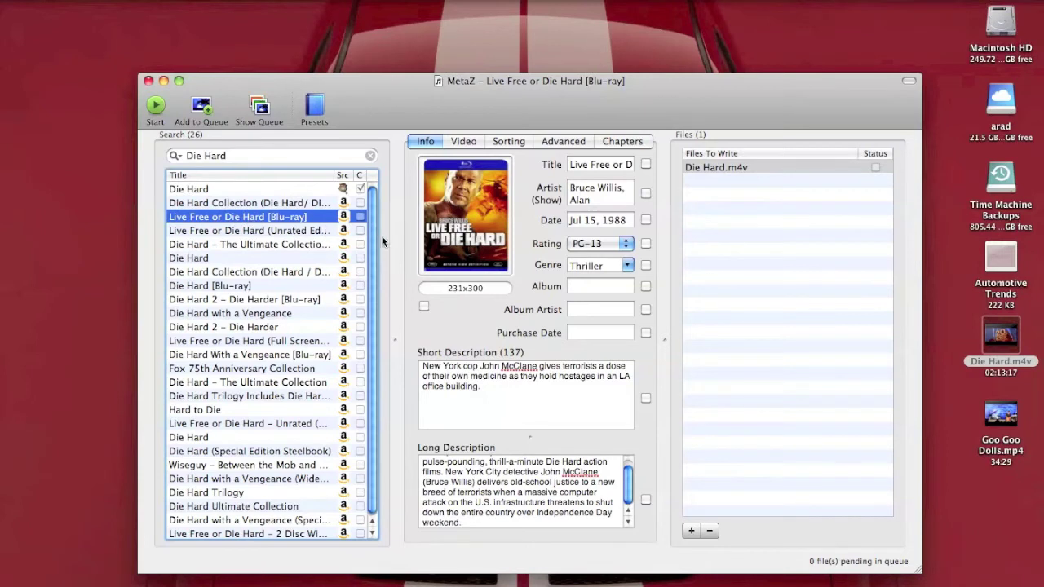
click(199, 259)
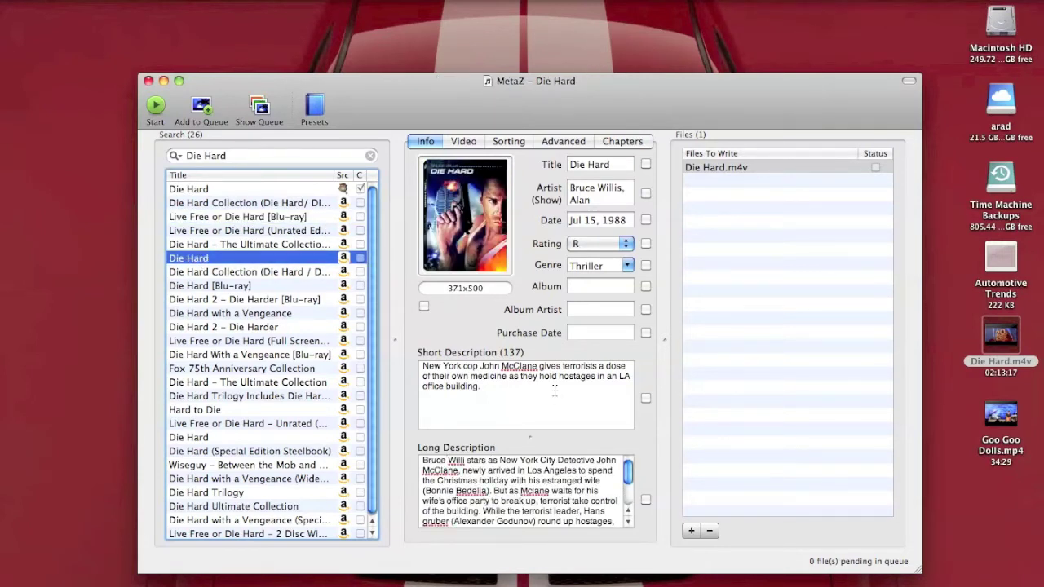
click(645, 397)
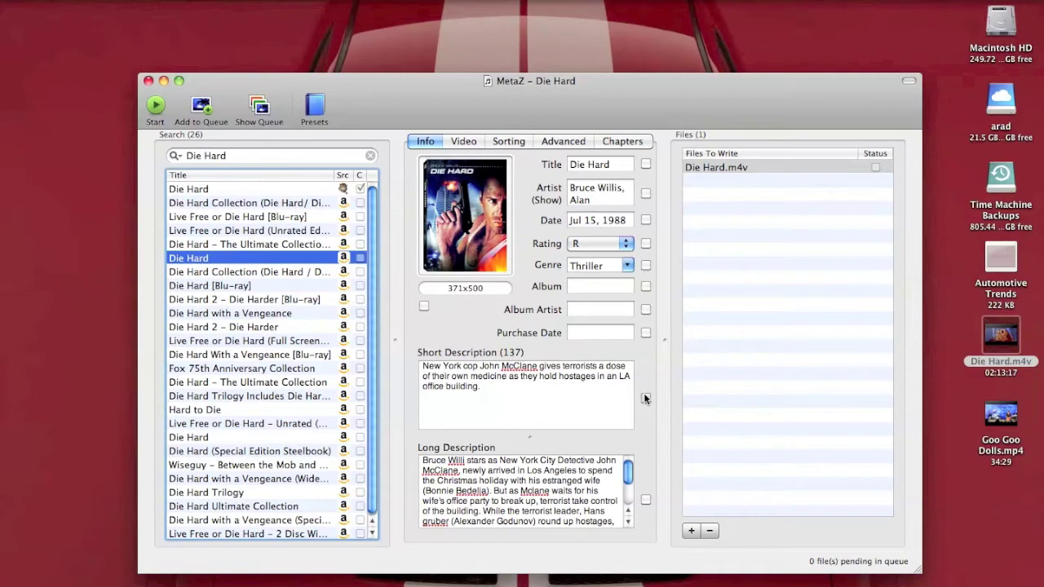
click(423, 306)
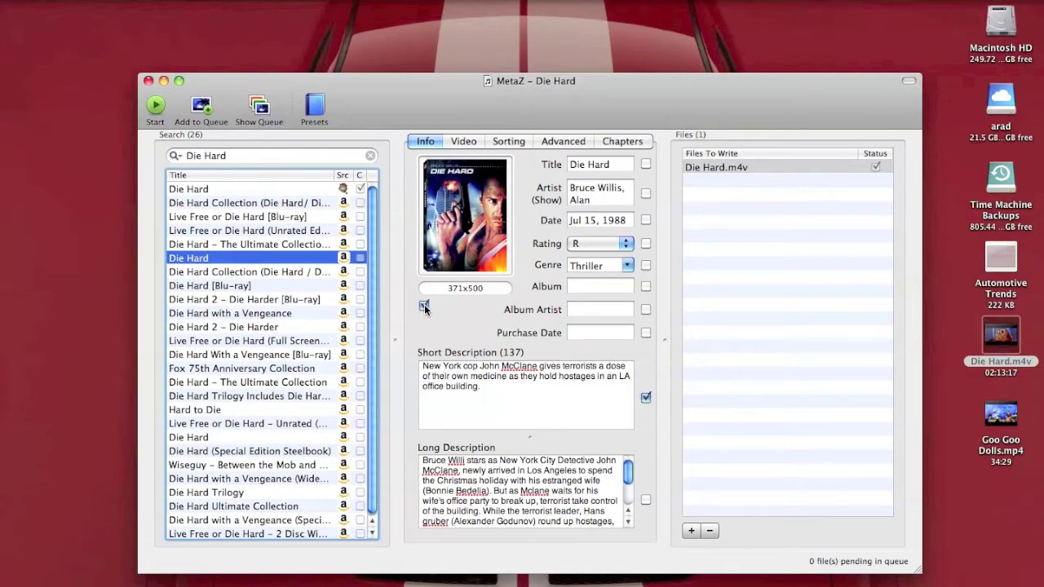
Keep the Thriller genre, R rating, release date, artist and Die Hard title tags
click(645, 266)
click(645, 243)
click(645, 220)
click(646, 193)
click(645, 164)
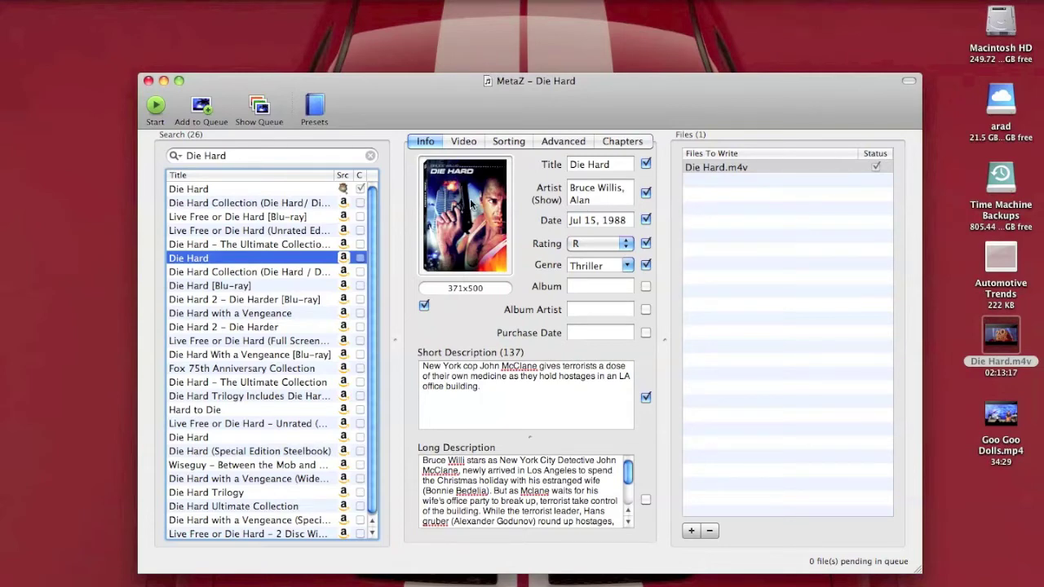
On the Video tab, keep the Movie video type, actors, director and producer
click(463, 141)
click(625, 179)
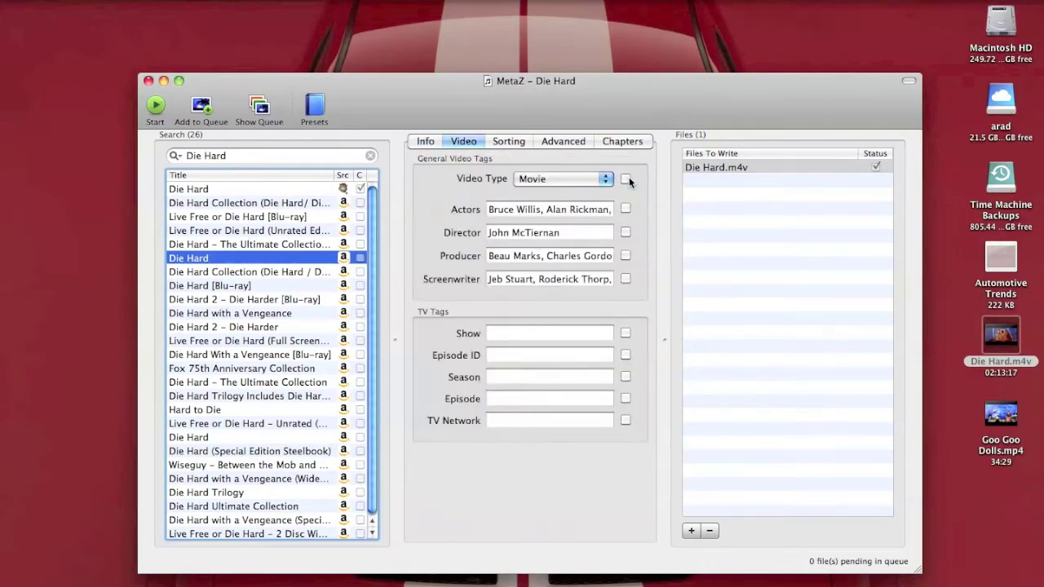
click(626, 209)
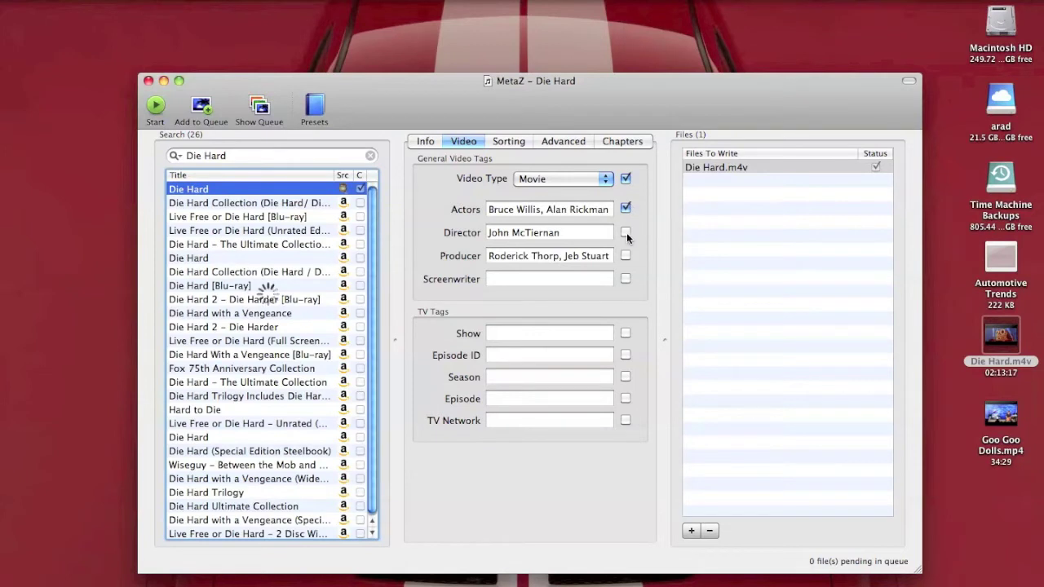
click(625, 233)
click(625, 255)
Keep the sort title, sort artist and all chapter names, then write the tags into Die Hard.m4v
click(507, 144)
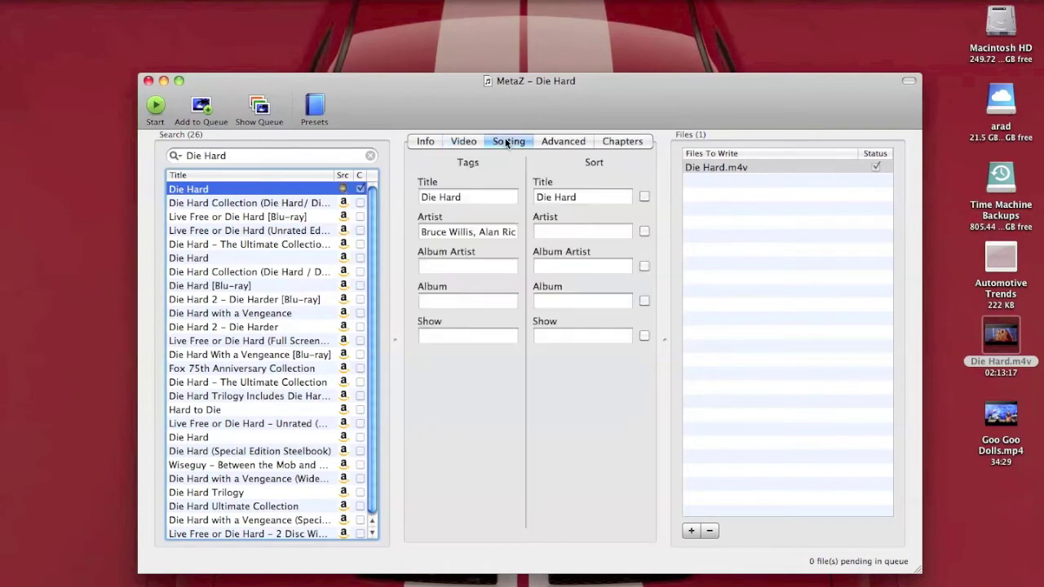
click(644, 197)
click(643, 231)
click(628, 142)
click(645, 161)
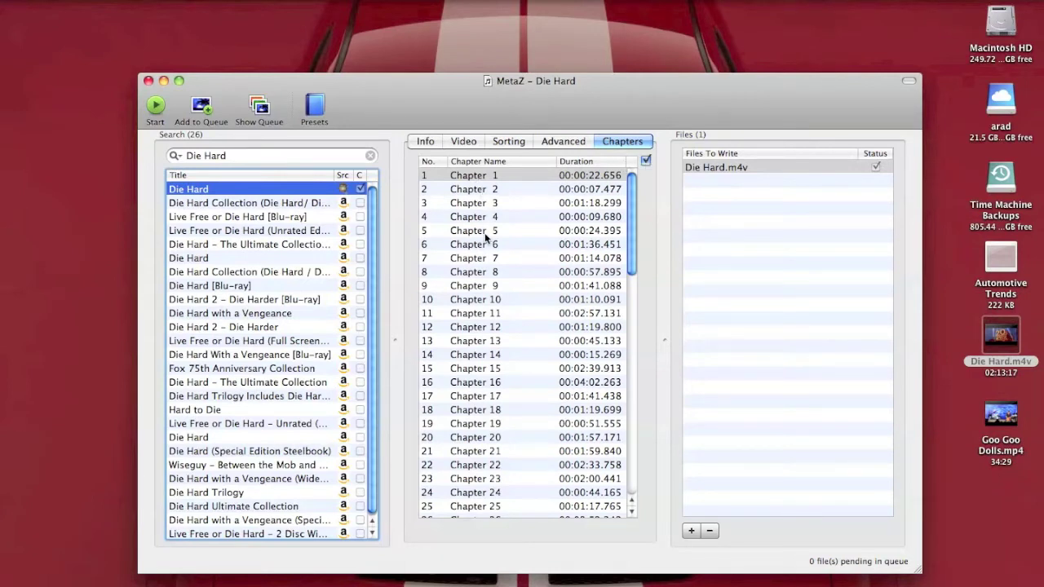
click(155, 107)
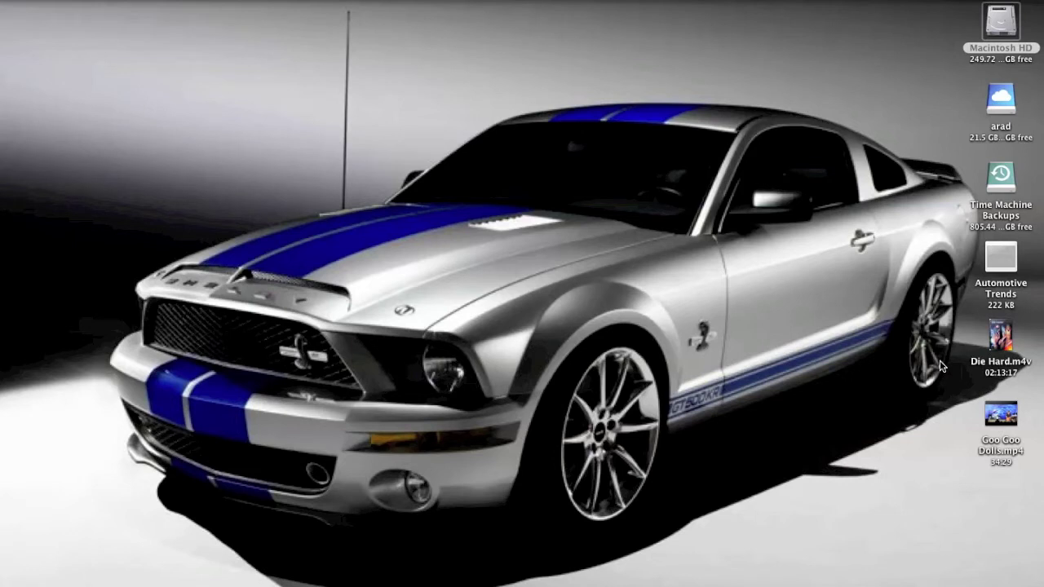
Select the tagged Die Hard.m4v on the desktop, now showing its poster icon
click(1001, 339)
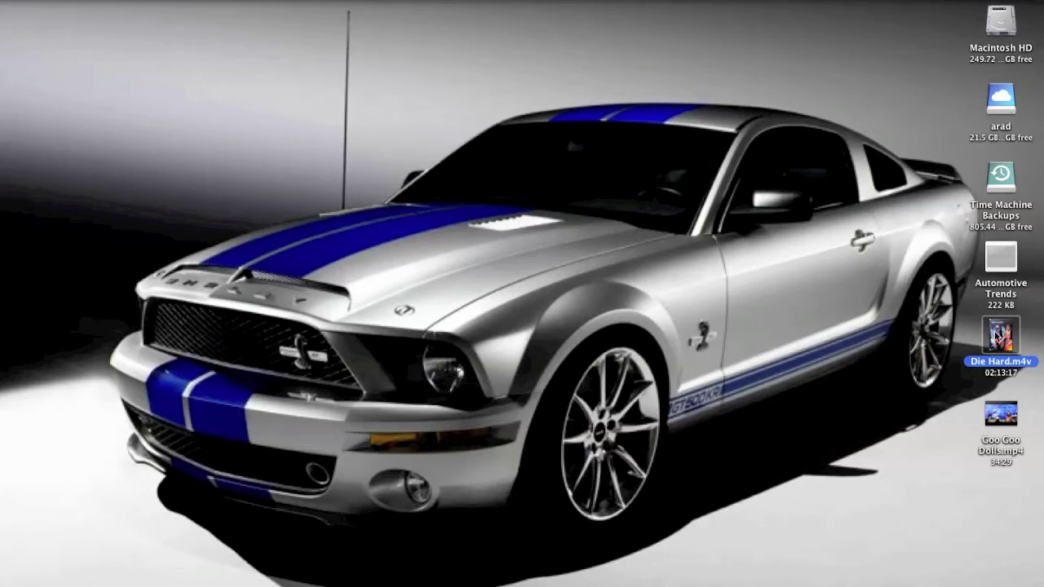
Open Die Hard.m4v in QuickTime Player using Open With
right_click(997, 334)
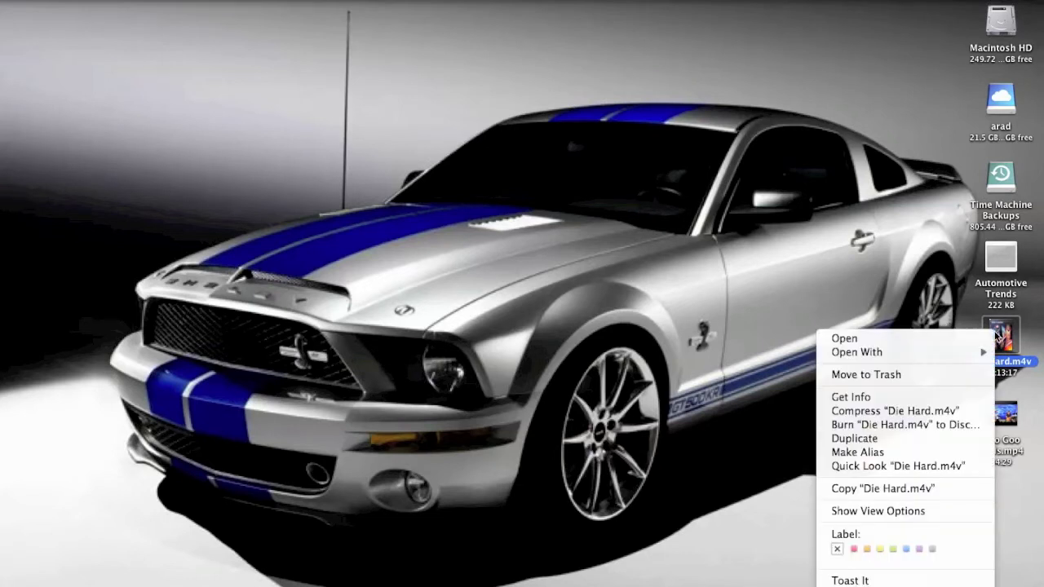
mouse_move(972, 348)
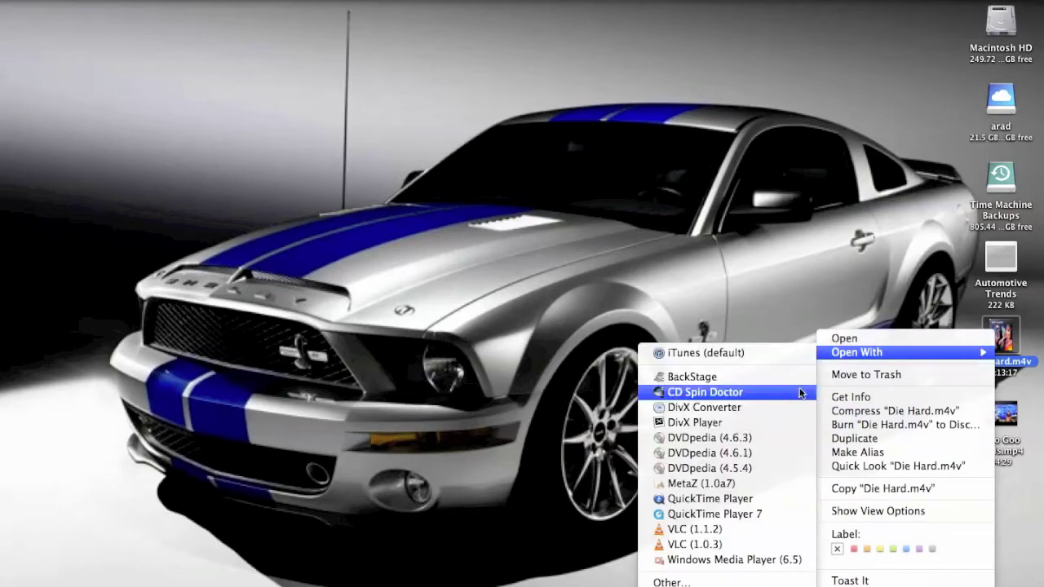
click(734, 498)
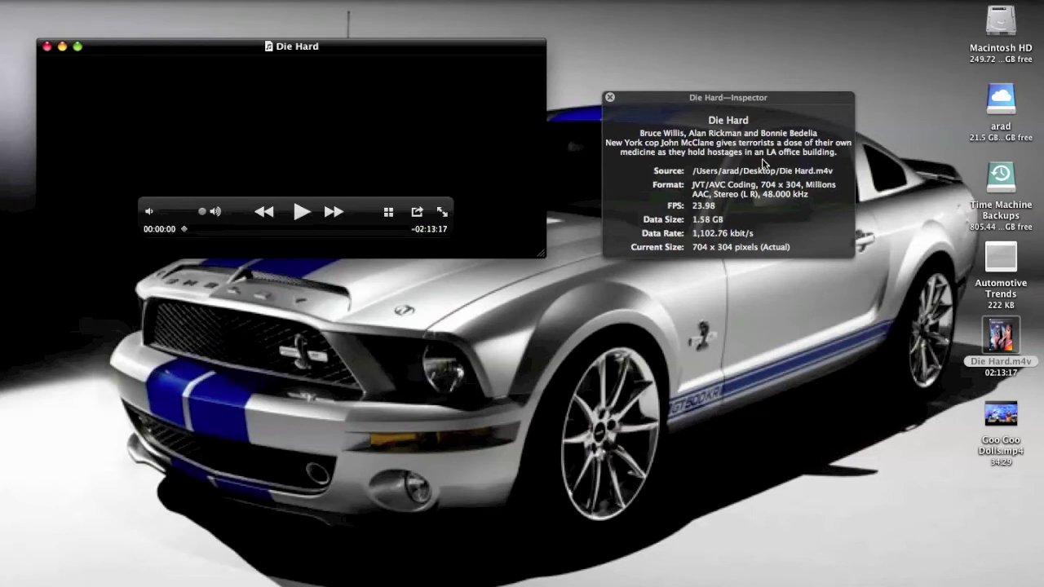
Play Die Hard, jump ahead to about 23 minutes, and pause it at 00:23:07
click(300, 212)
click(780, 2)
click(780, 10)
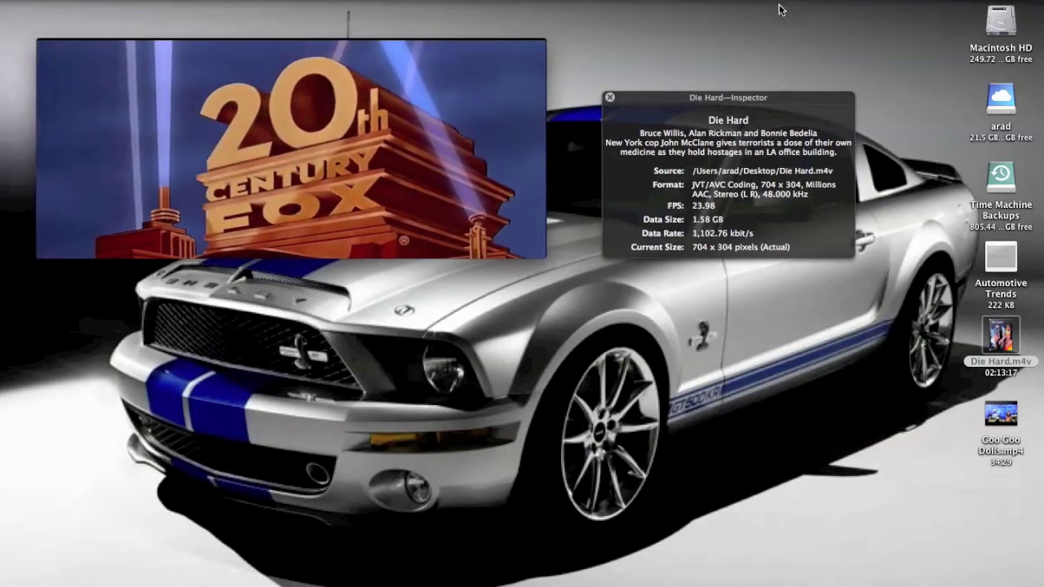
mouse_move(223, 232)
click(223, 232)
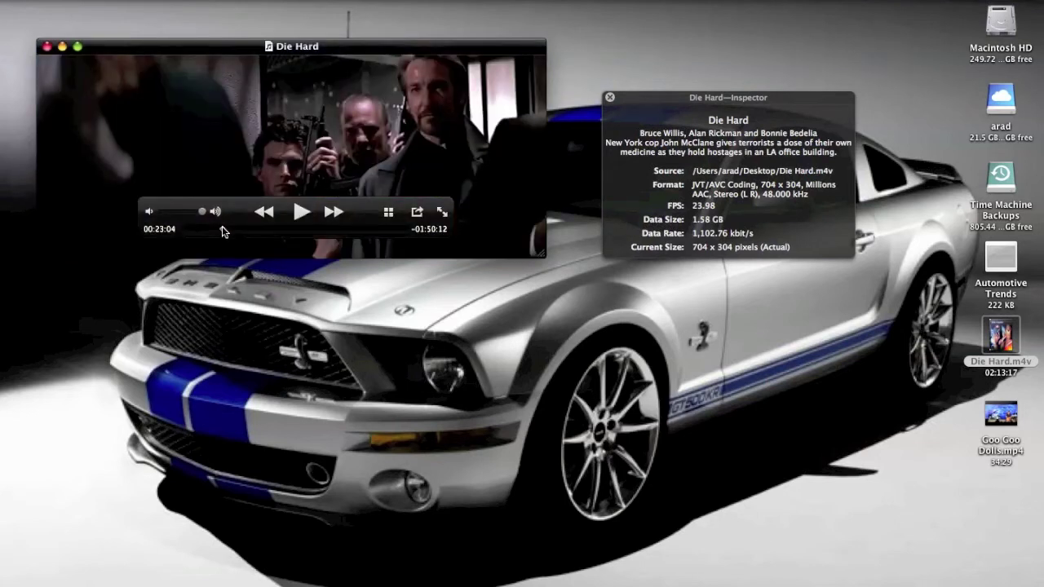
click(299, 213)
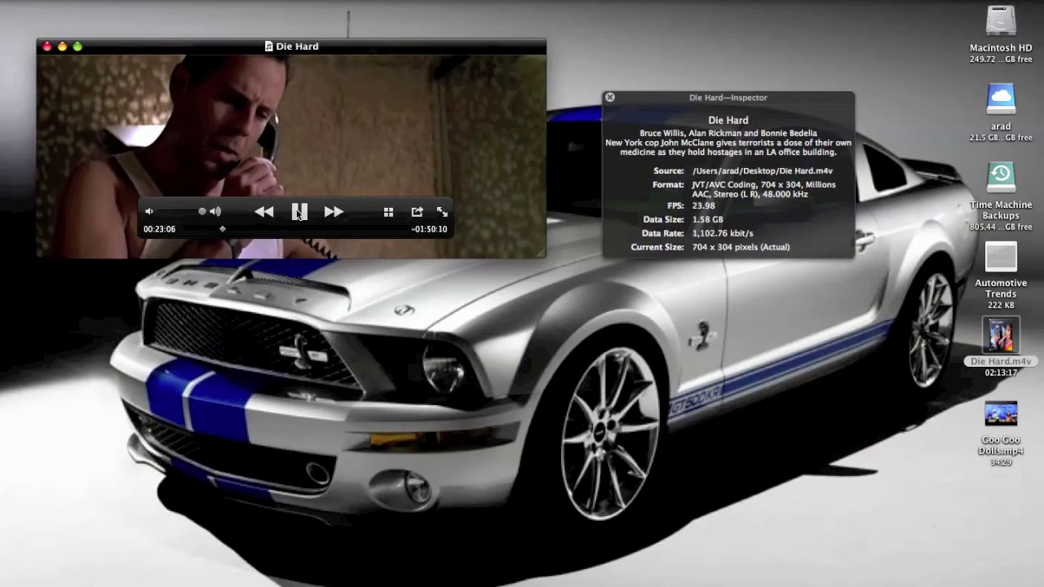
click(299, 213)
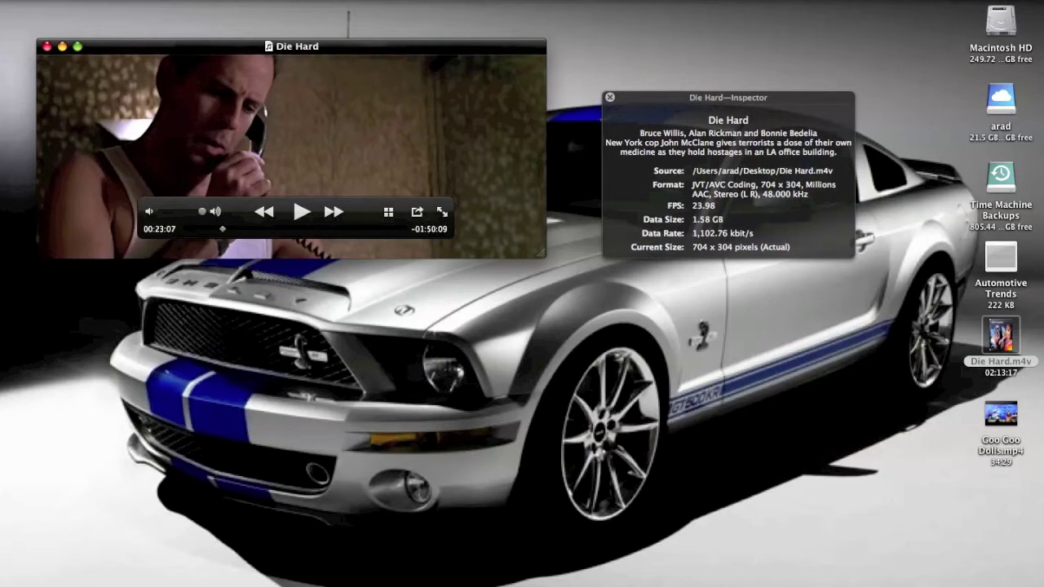
Switch the audio to the English AC3 5.1 surround track
click(213, 0)
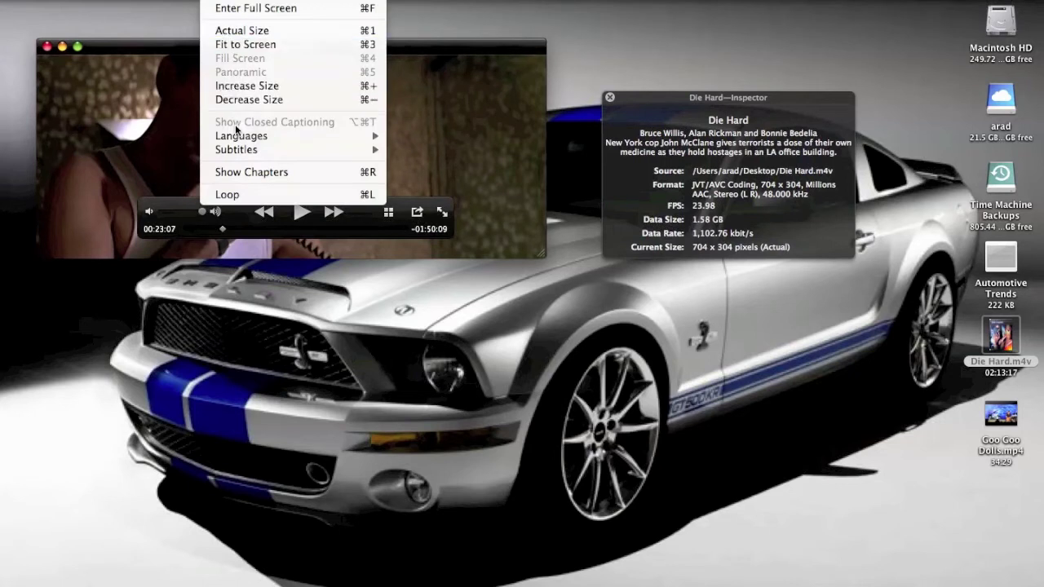
mouse_move(236, 130)
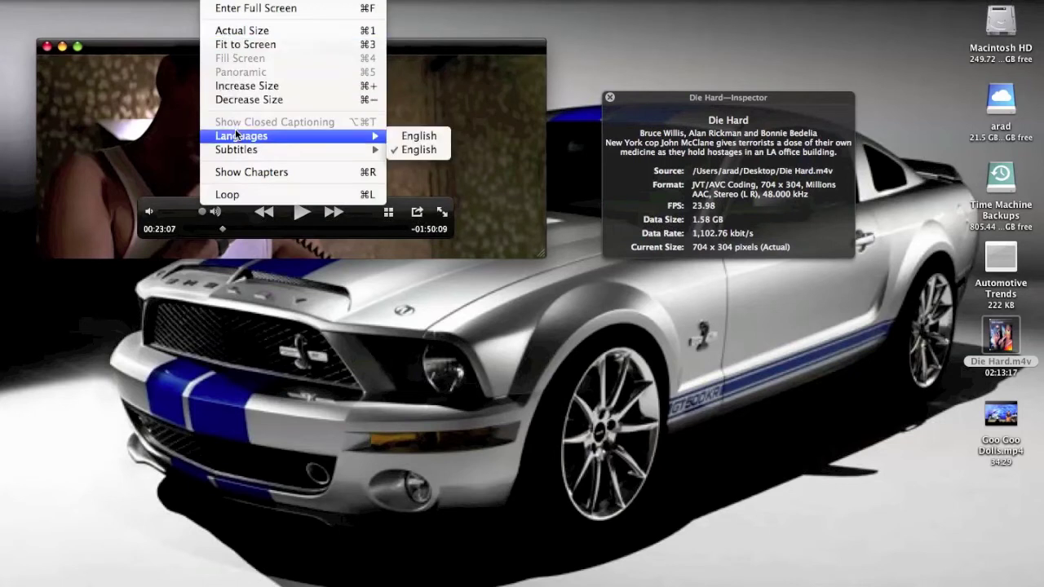
click(416, 137)
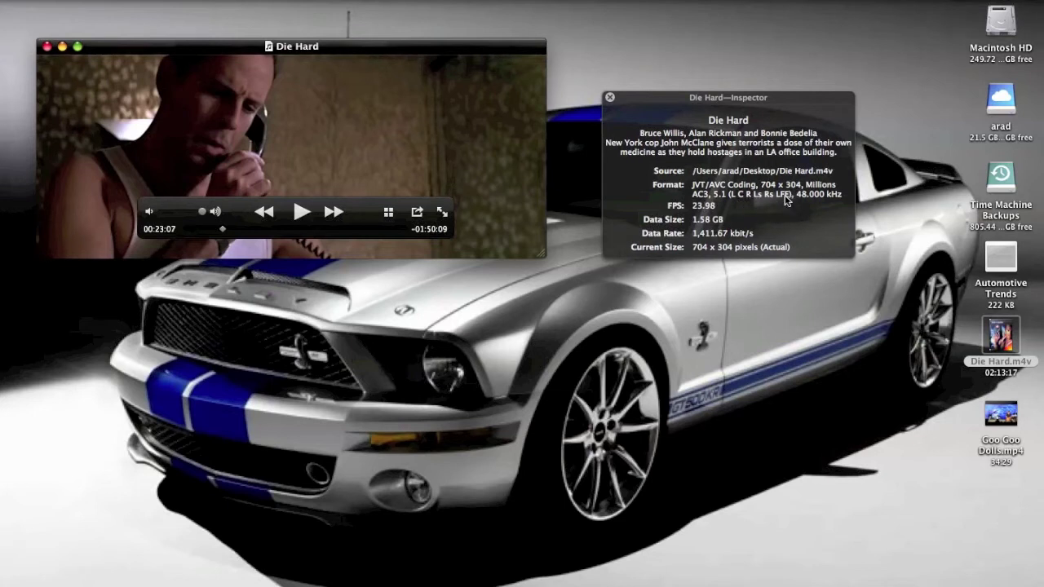
Play the movie briefly to check the audio, pausing at 00:23:14
click(300, 213)
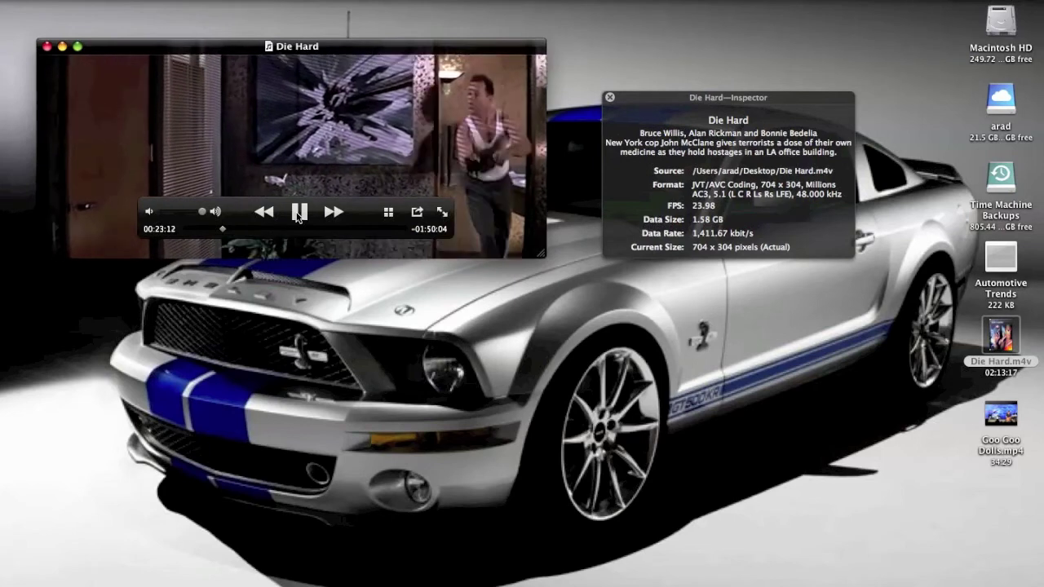
click(299, 213)
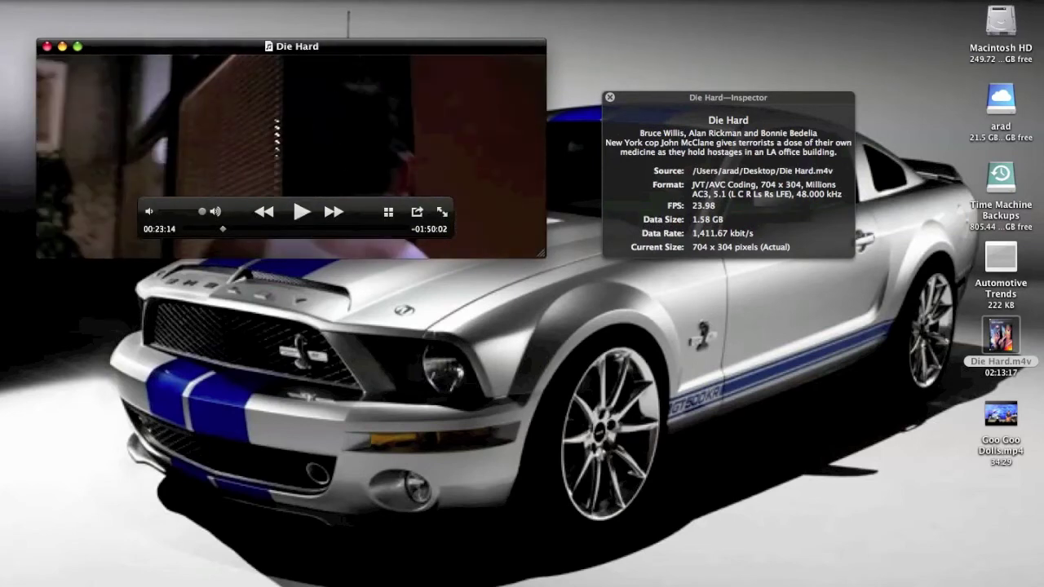
click(65, 2)
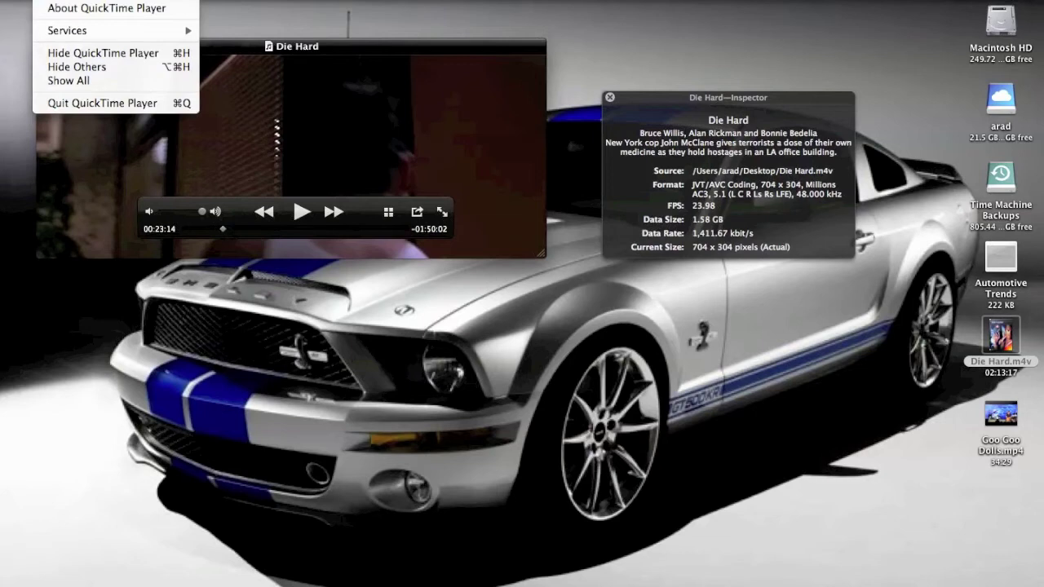
Quit QuickTime Player and add Die Hard.m4v from the Desktop to the iTunes library
click(105, 98)
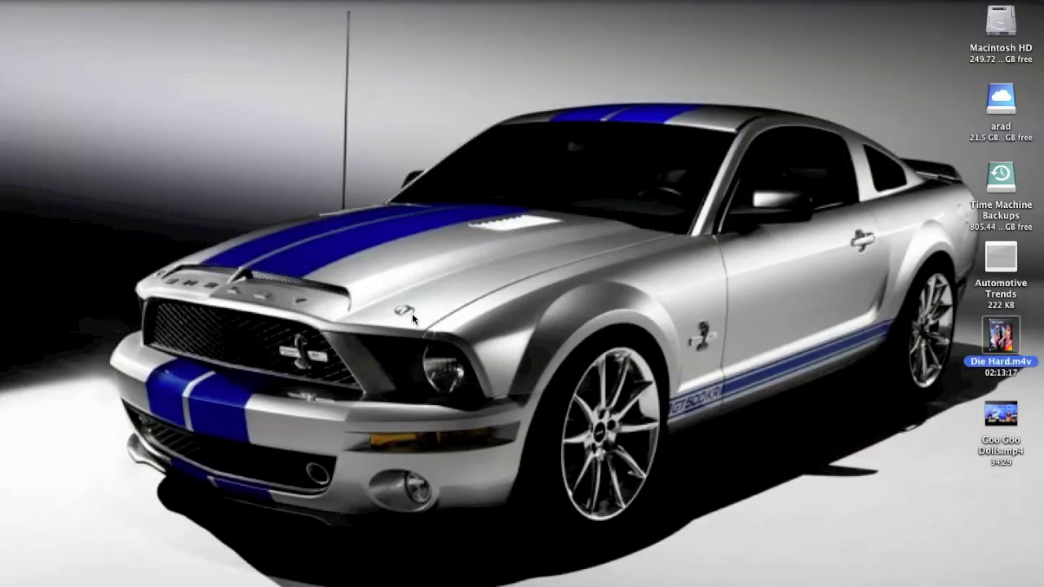
key(super+Tab)
key(super+Tab)
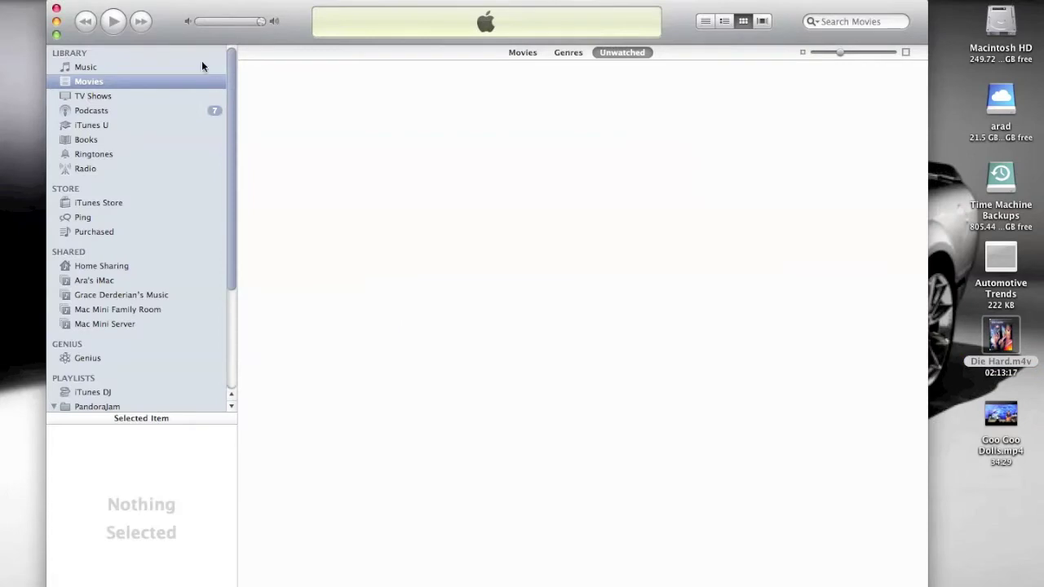
click(102, 0)
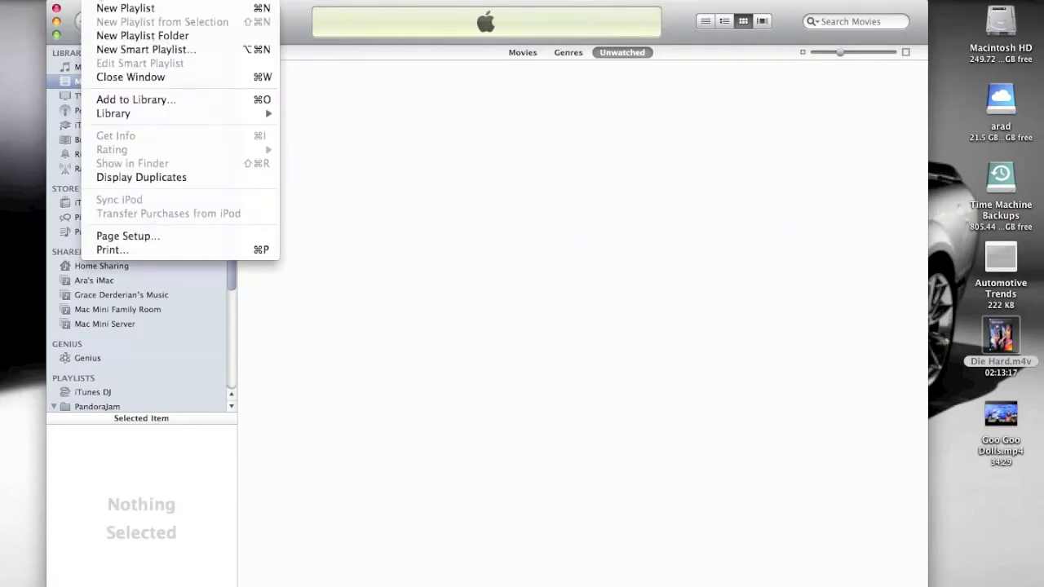
click(113, 99)
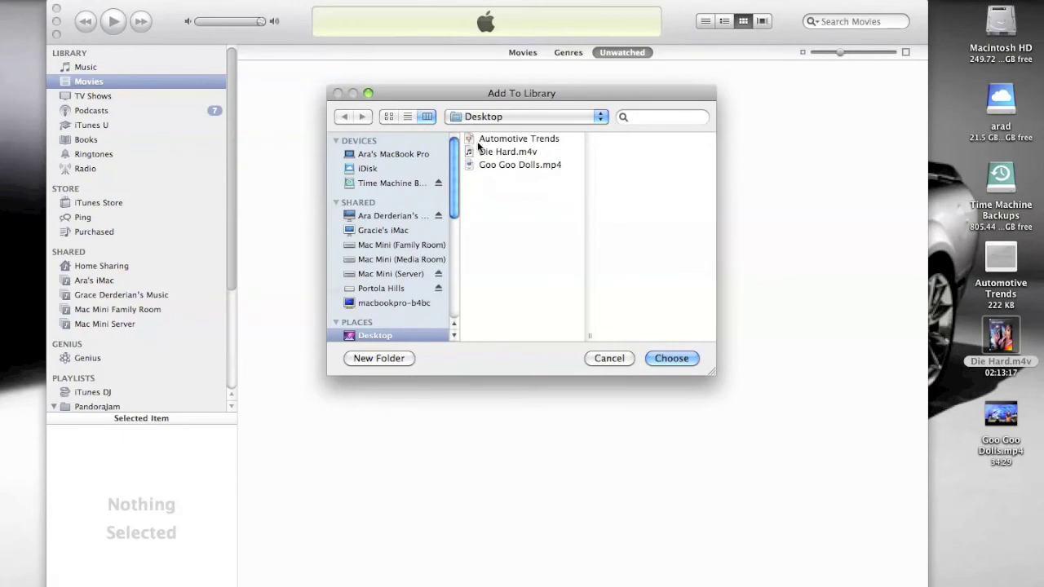
click(483, 152)
click(666, 359)
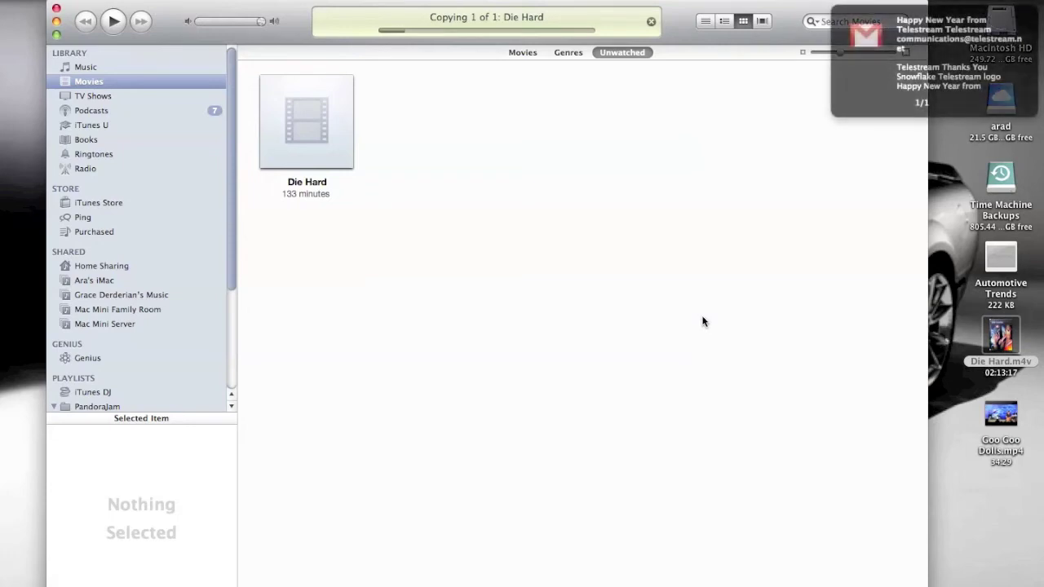
Dismiss the mail notification and bring up the context menu on the Die Hard poster in iTunes
click(868, 23)
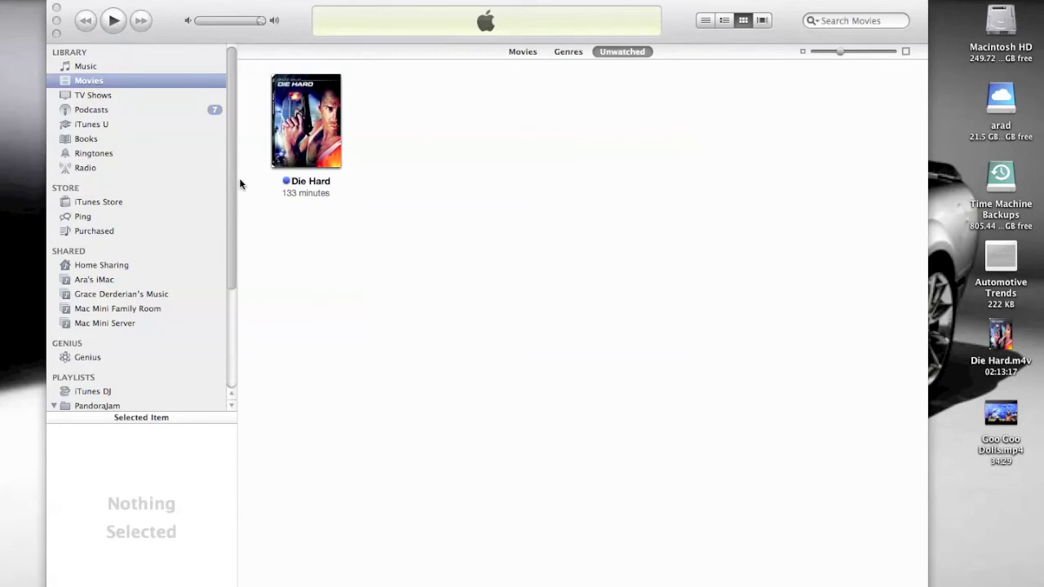
click(411, 232)
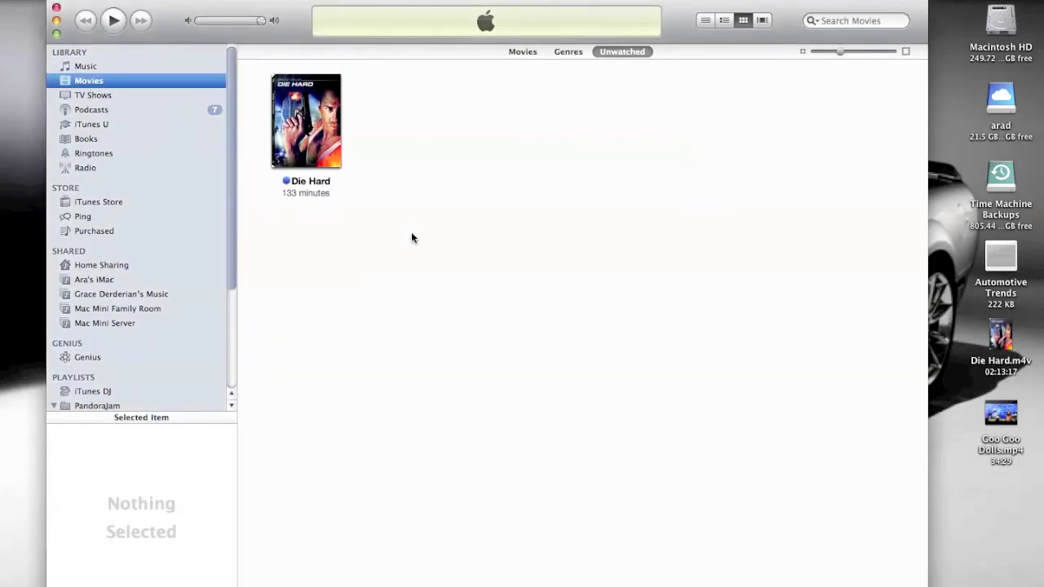
mouse_move(306, 121)
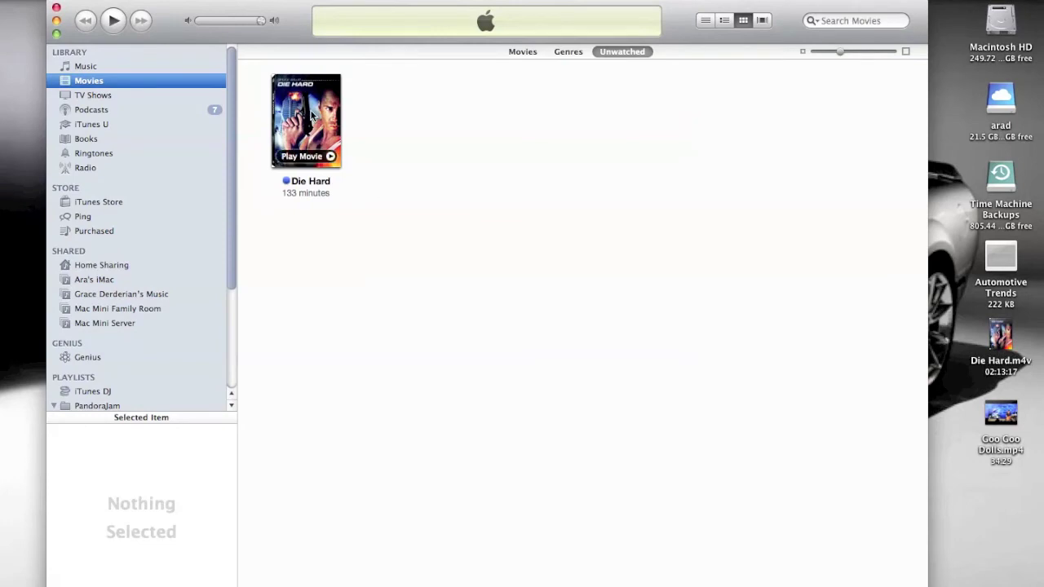
right_click(314, 108)
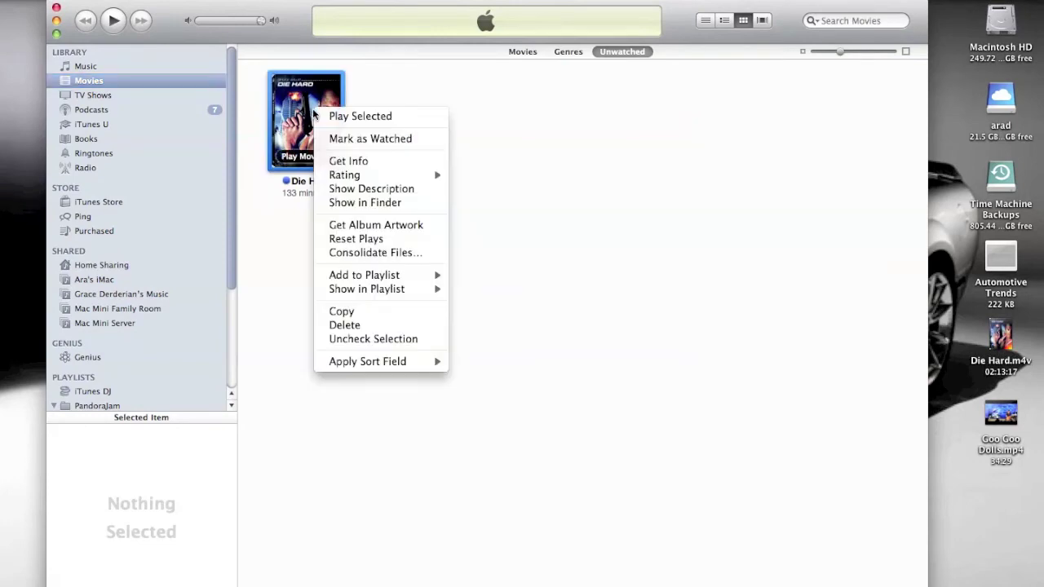
Open Get Info for Die Hard, review its Info, Video, Sorting, Options, Lyrics and Artwork tabs, then close it
click(347, 160)
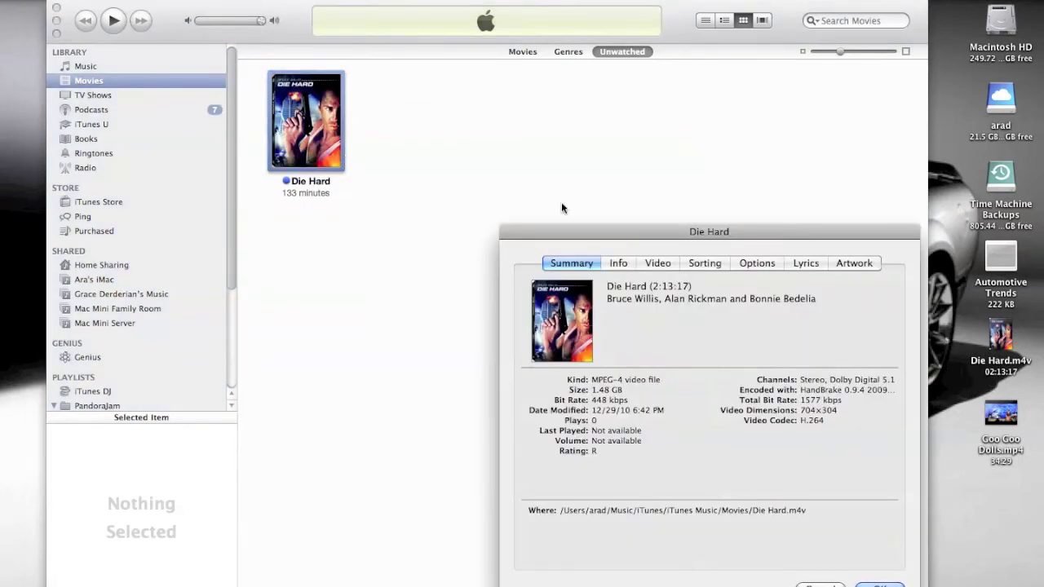
click(622, 262)
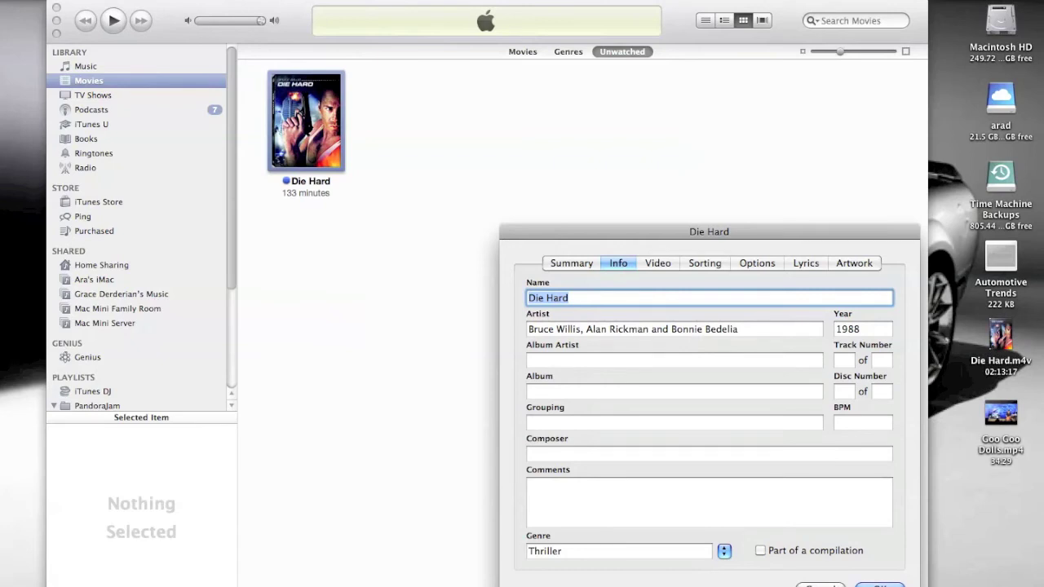
click(663, 261)
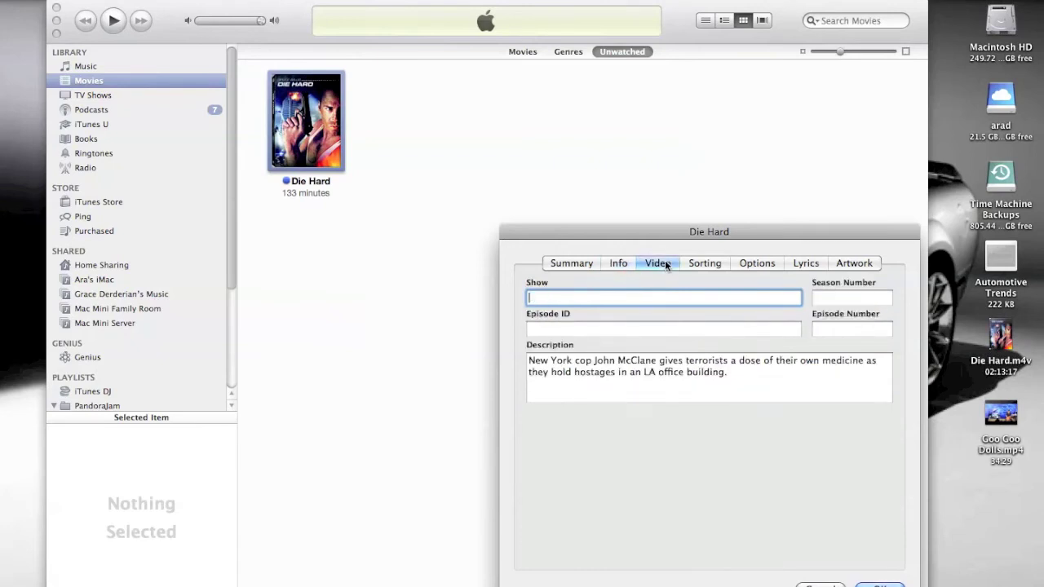
click(706, 262)
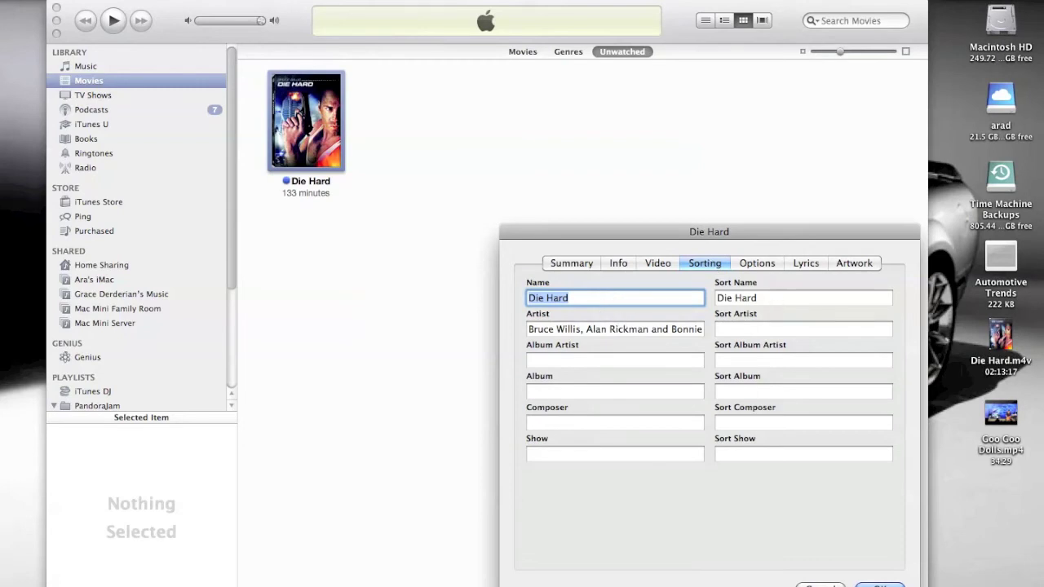
click(763, 264)
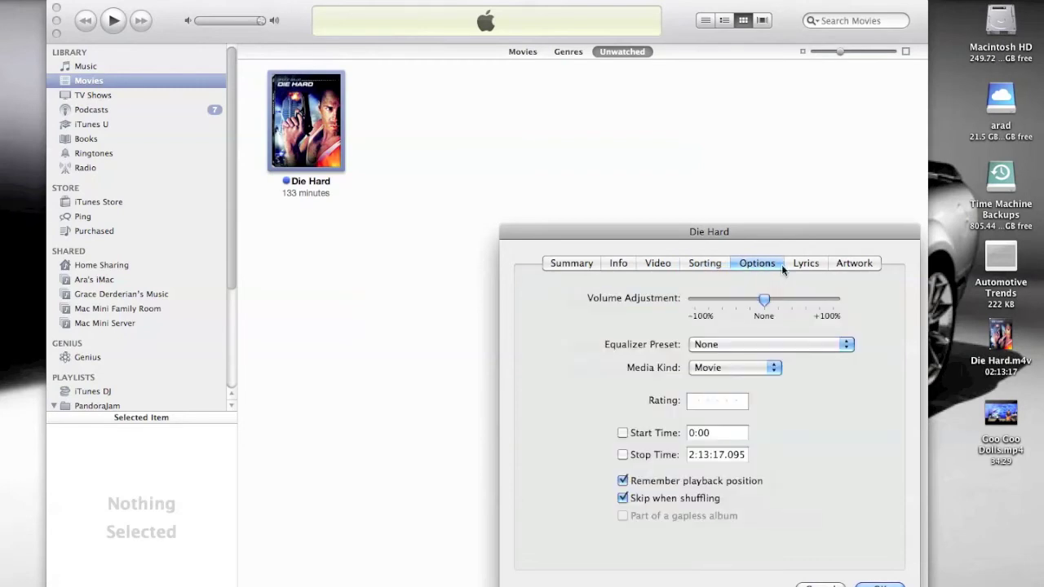
click(808, 263)
click(841, 263)
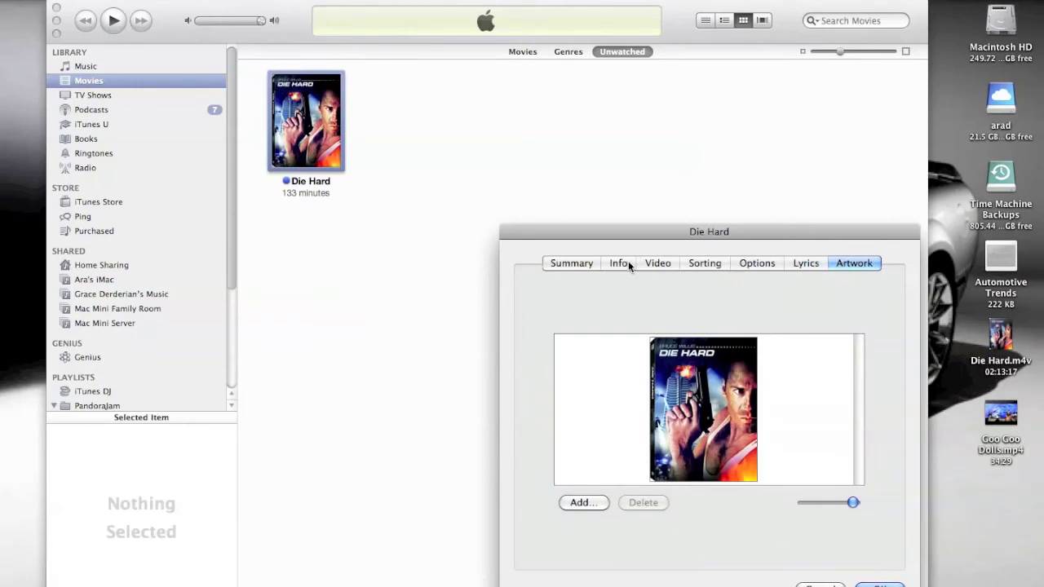
click(653, 263)
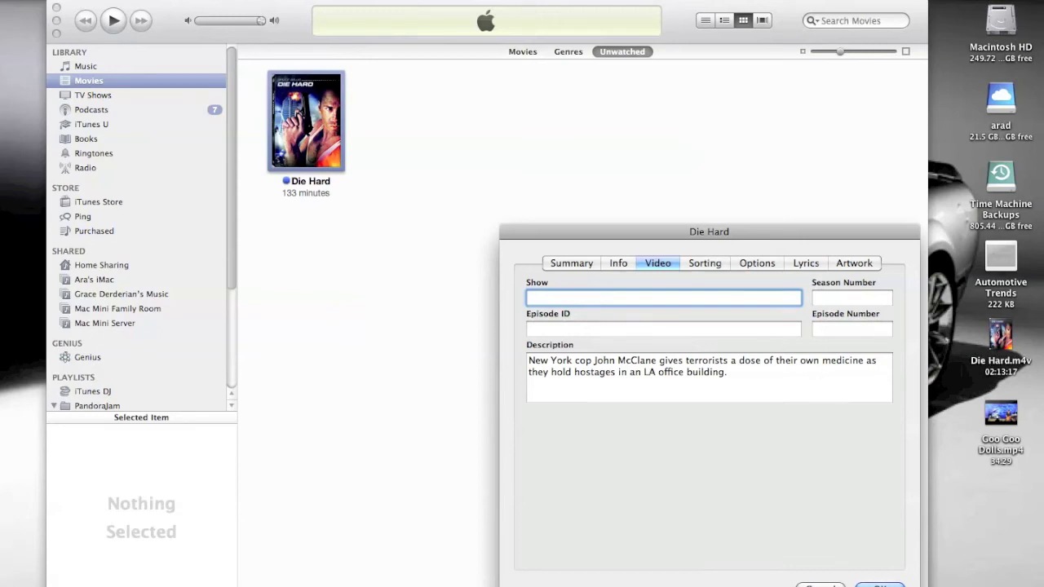
click(879, 585)
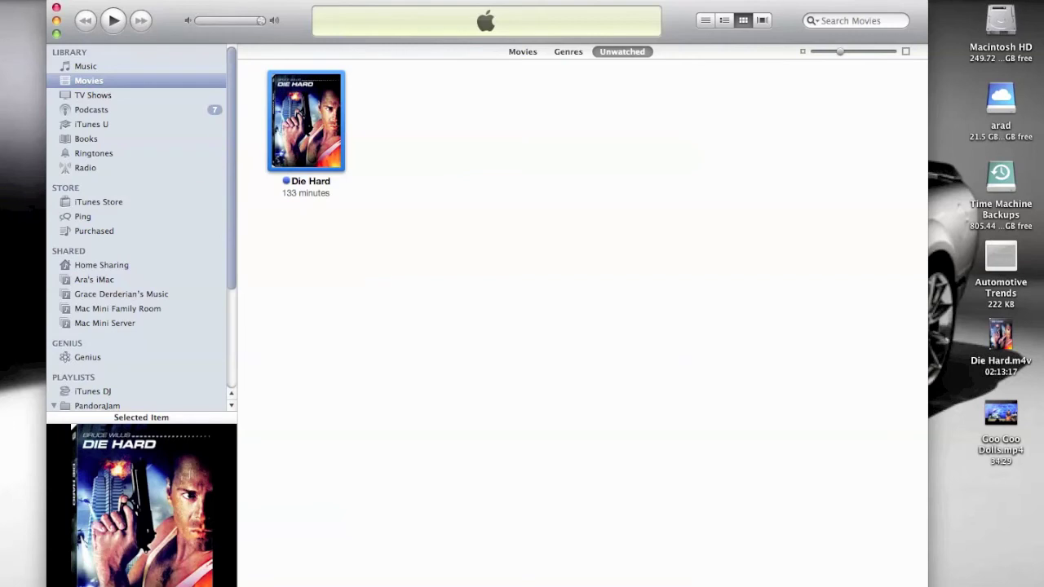
click(66, 3)
Choose Preferences… from the iTunes menu to show the General pane
click(72, 33)
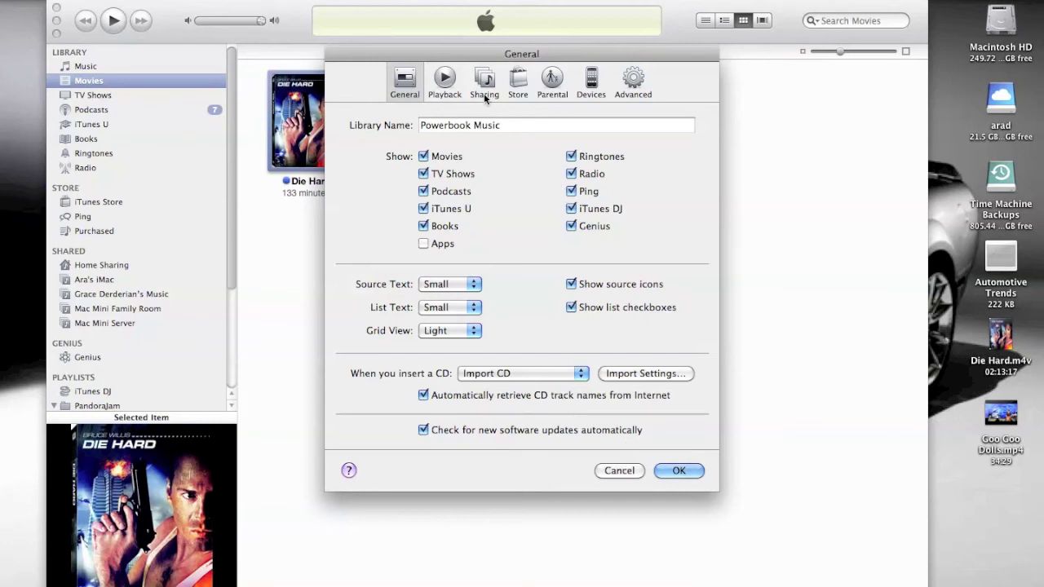
Check the Advanced tab's iTunes Media folder options, then cancel out of Preferences
click(634, 81)
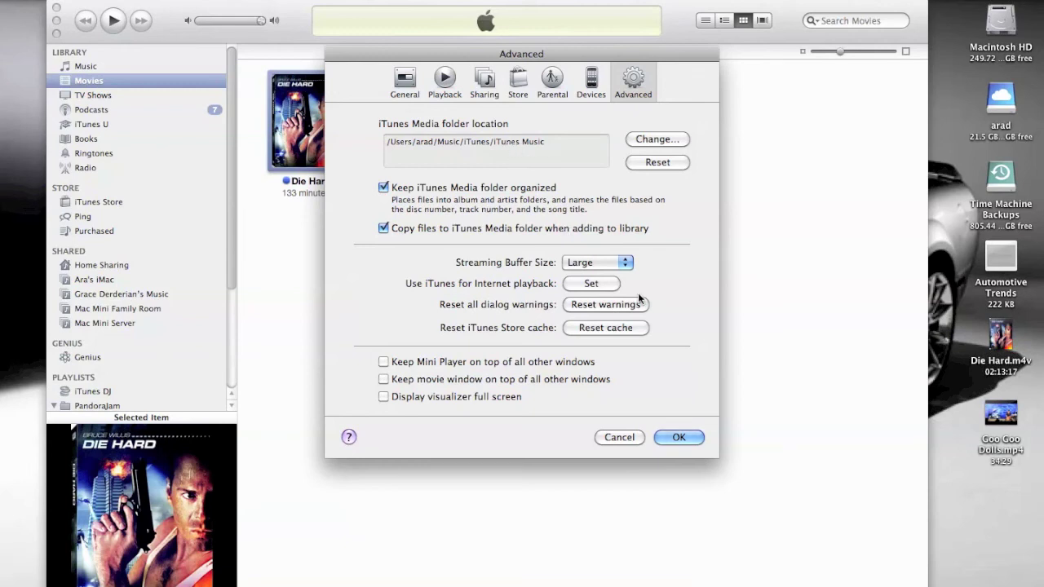
click(620, 438)
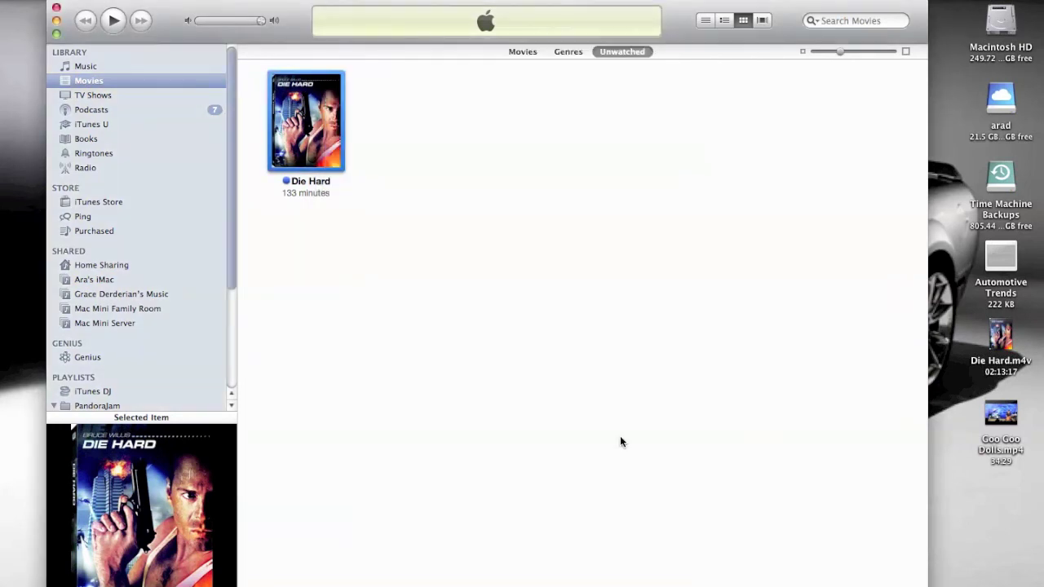